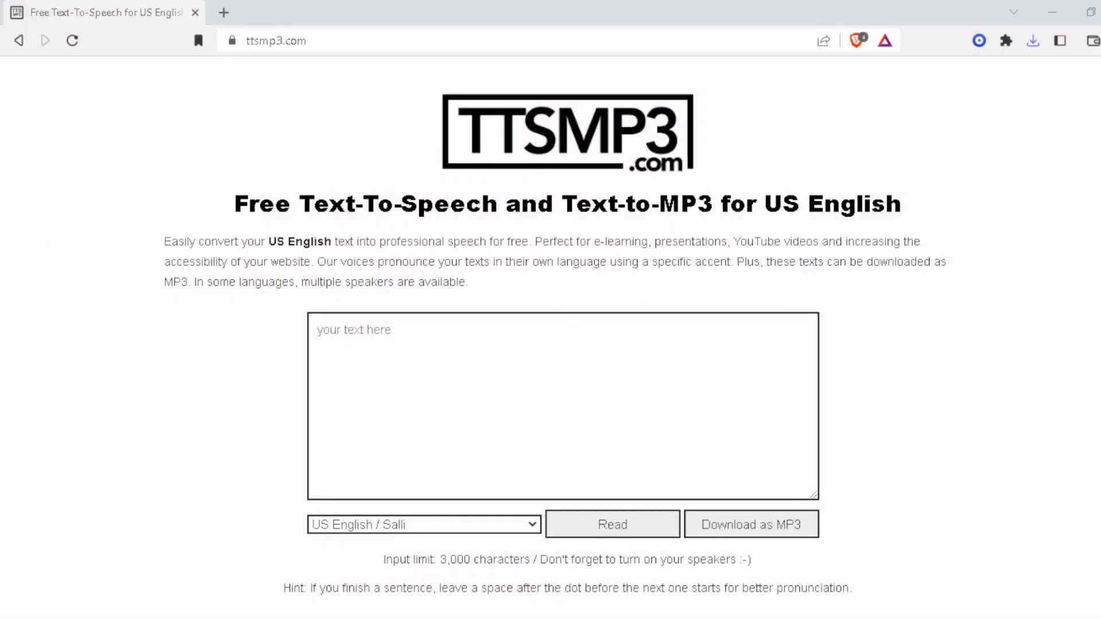
left_click_drag(235, 204, 290, 205)
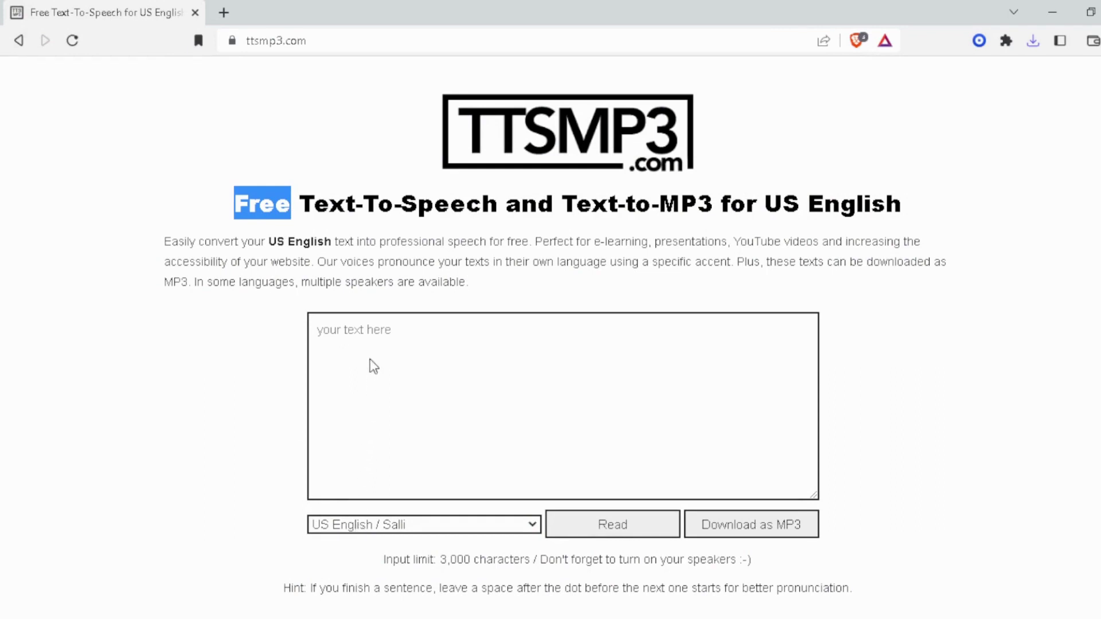
left_click(270, 430)
left_click_drag(380, 561, 529, 572)
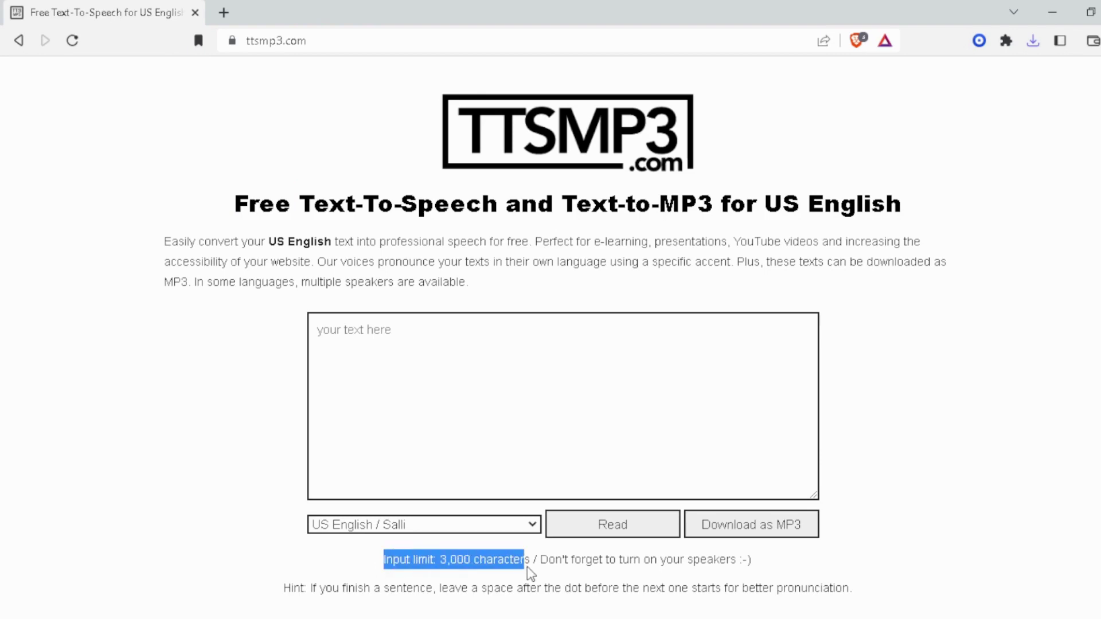
left_click(296, 571)
scroll(275, 522, "down", 4)
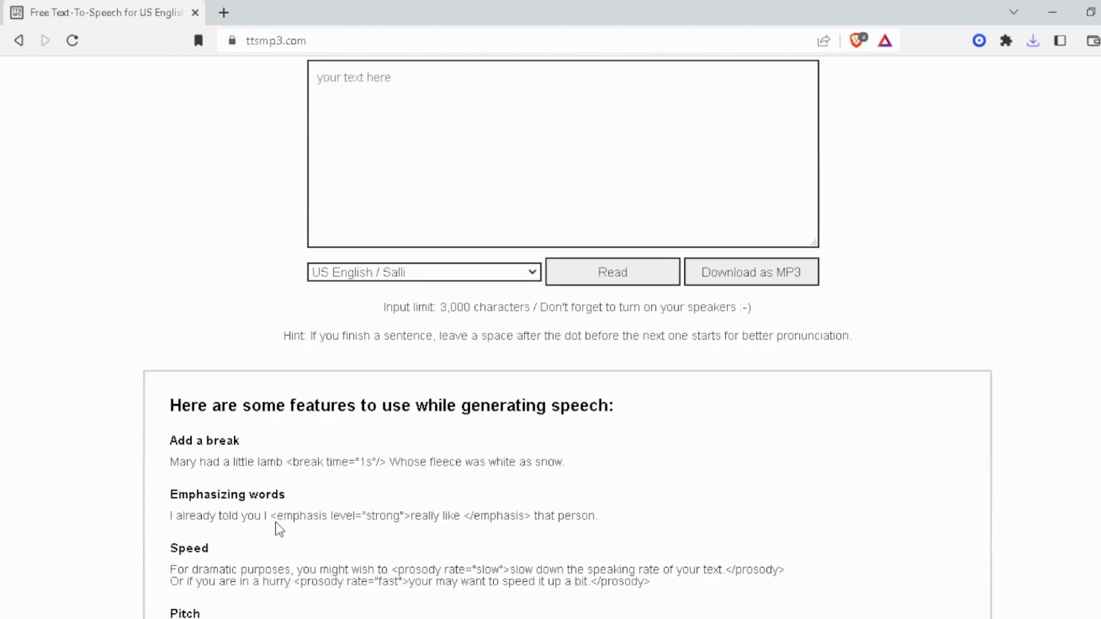
scroll(276, 522, "down", 3)
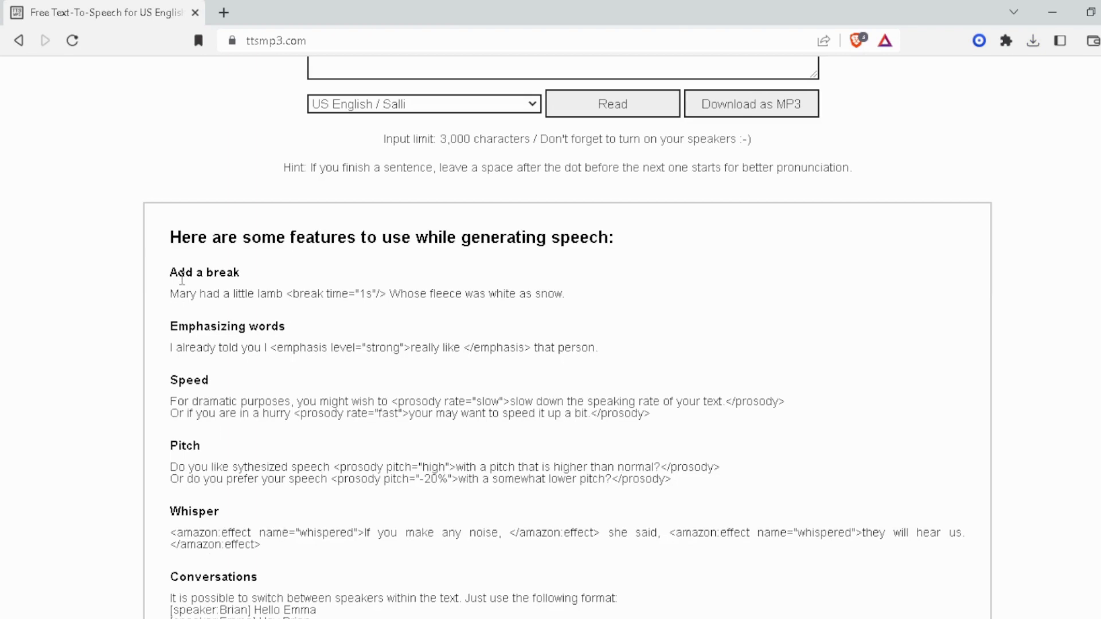
left_click_drag(171, 274, 239, 274)
left_click(184, 322)
left_click_drag(171, 325, 286, 327)
left_click_drag(170, 380, 226, 388)
left_click_drag(168, 444, 203, 446)
left_click_drag(168, 512, 225, 519)
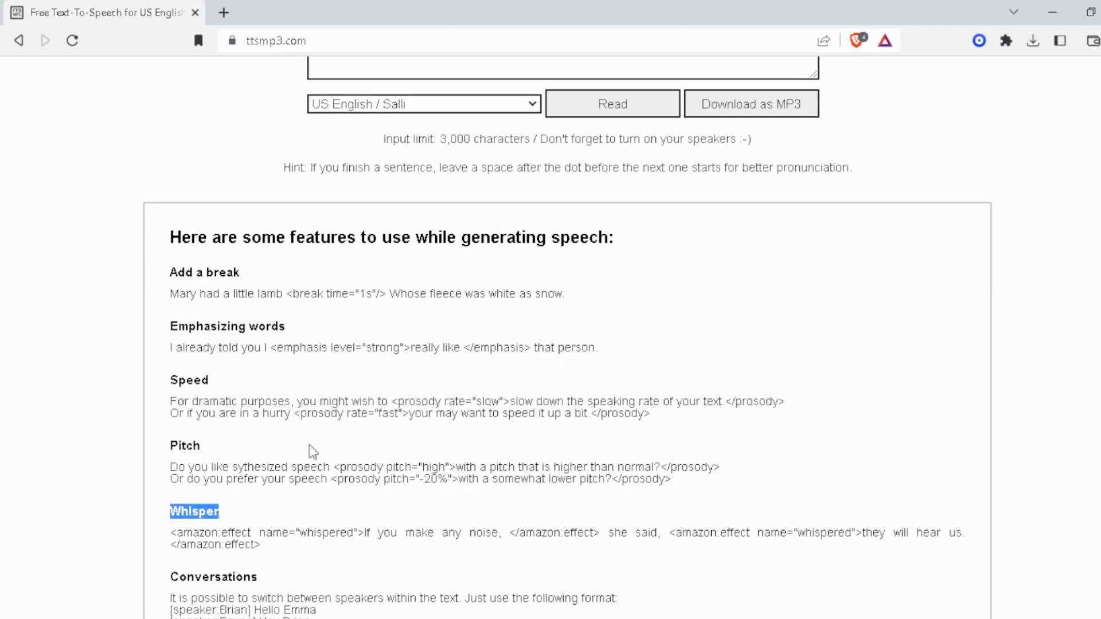
scroll(313, 446, "up", 7)
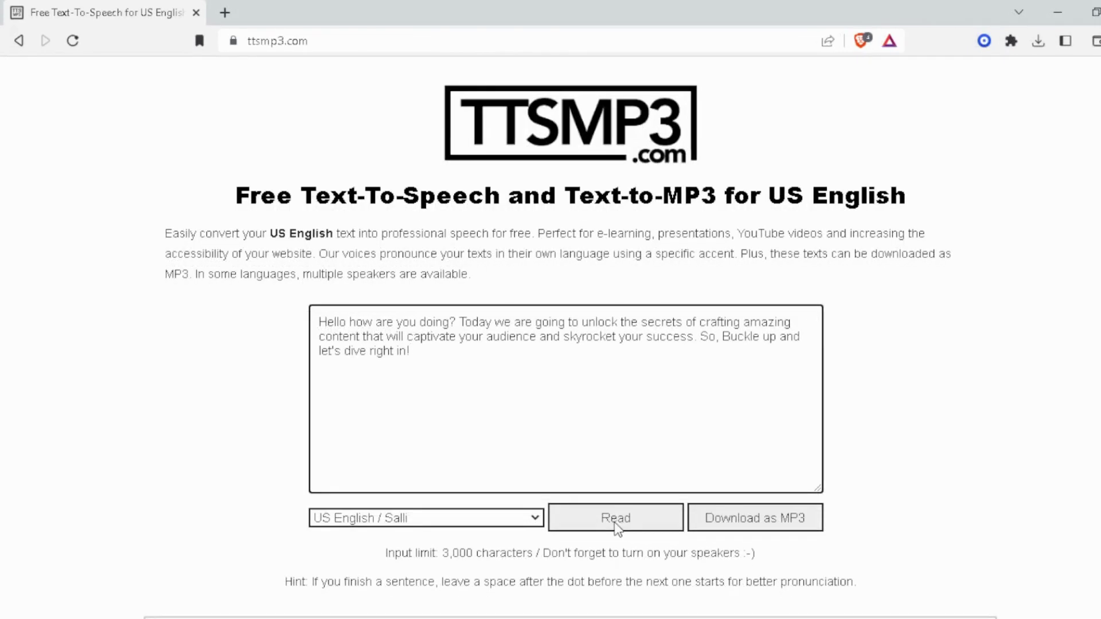
- Hear the script in the default voice, then again with Australian English / Russell
left_click(612, 528)
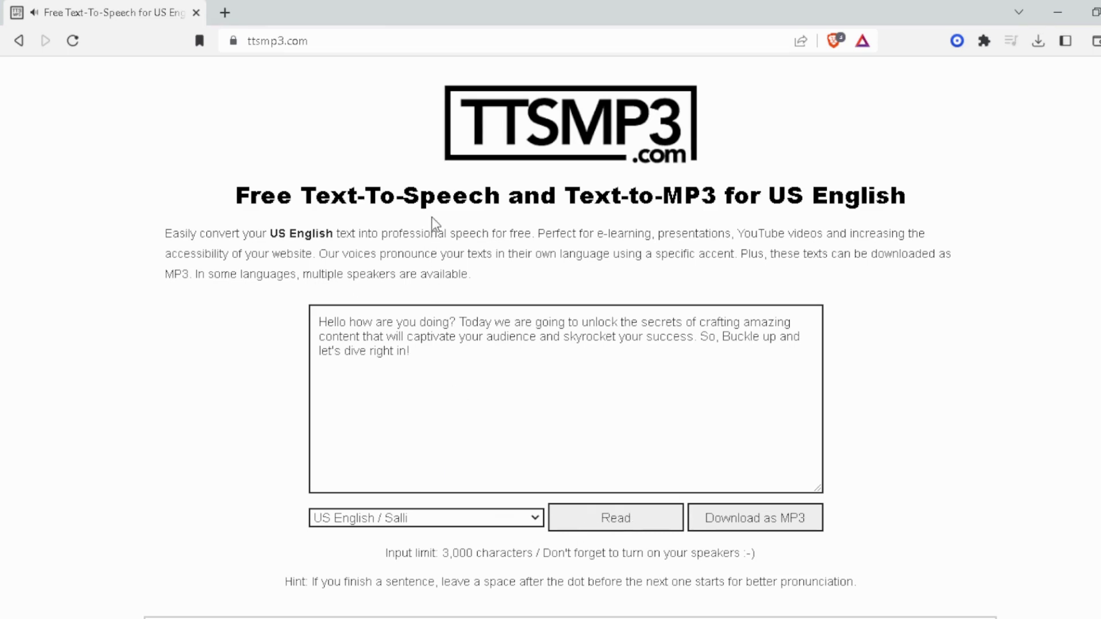
key("a")
left_click(618, 518)
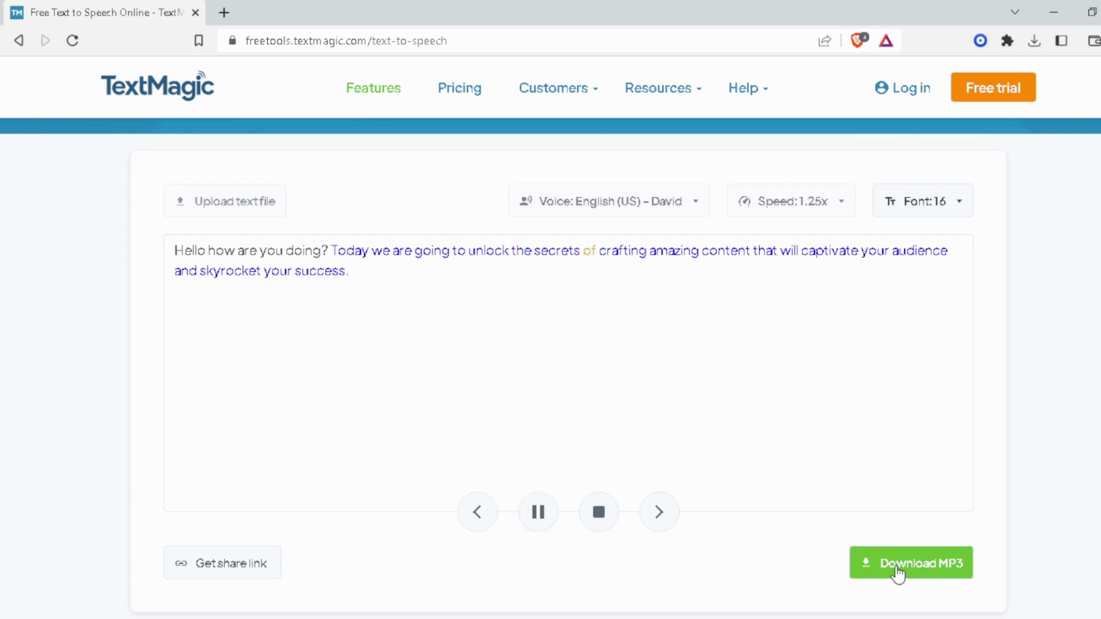
- Download TextMagic's English (US) – David 1.25x reading of the script as an MP3
left_click(946, 562)
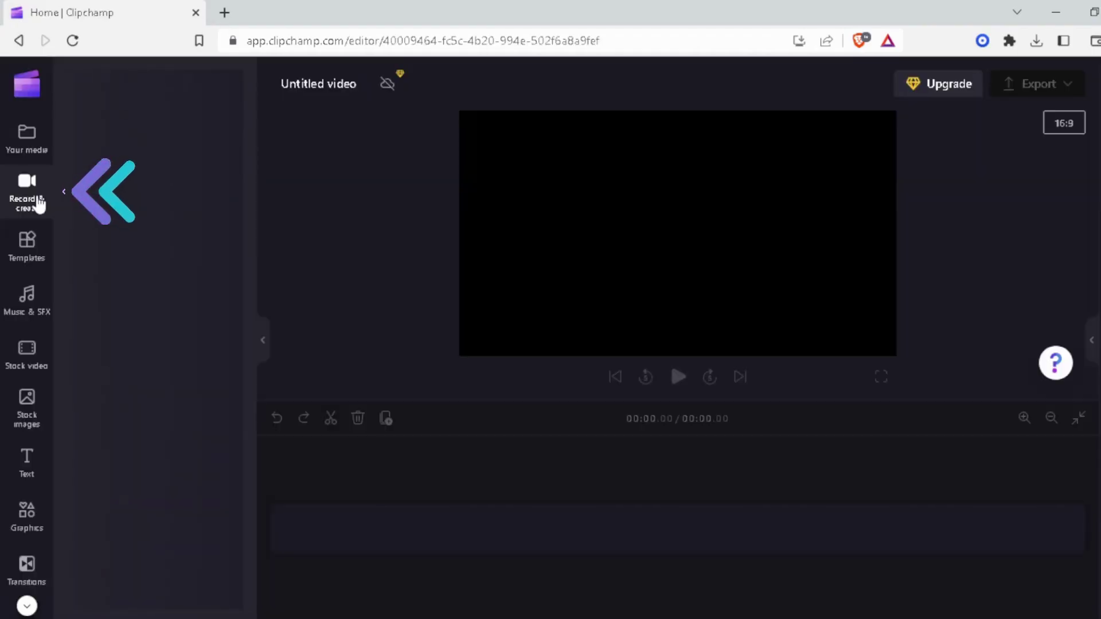
- Start a new Text to speech voiceover from the Record & create panel
left_click(39, 204)
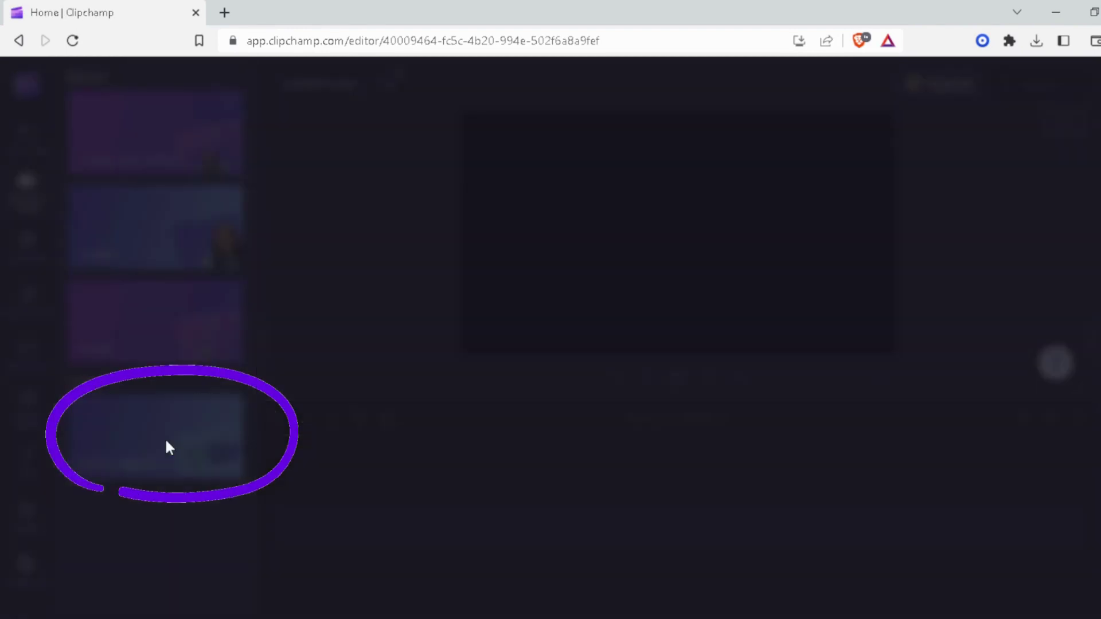
left_click(166, 443)
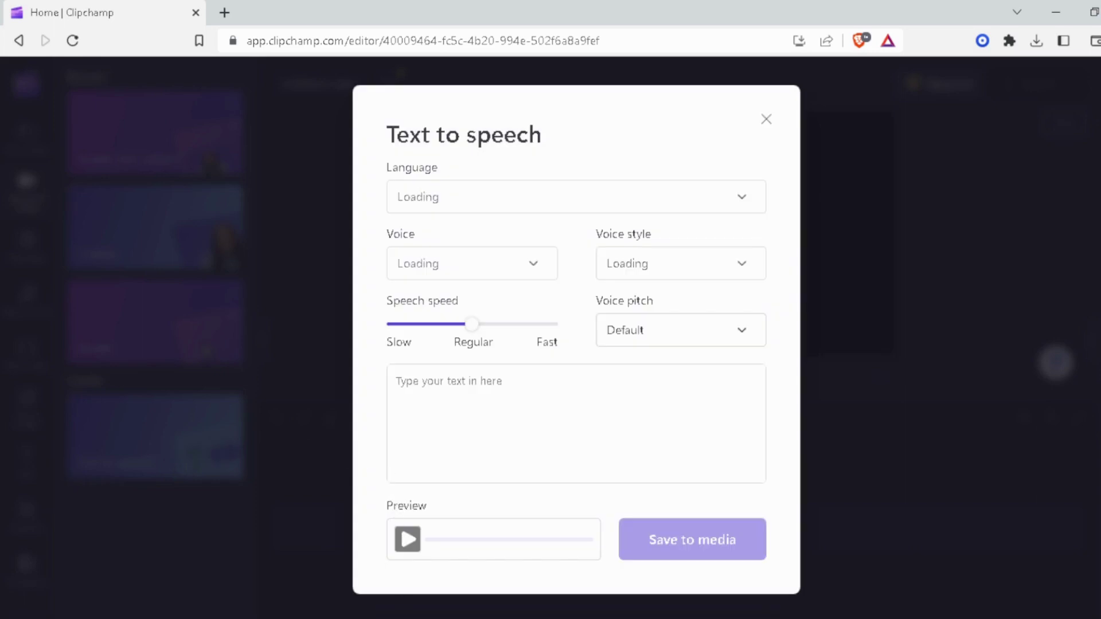
left_click(573, 197)
scroll(548, 300, "up", 6)
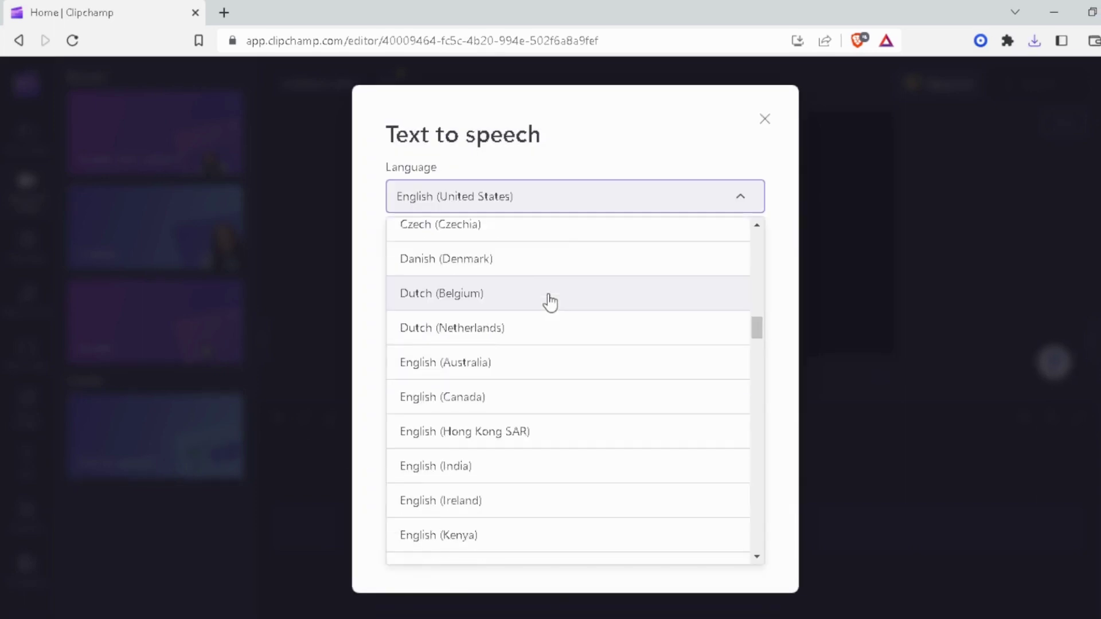
scroll(549, 301, "up", 6)
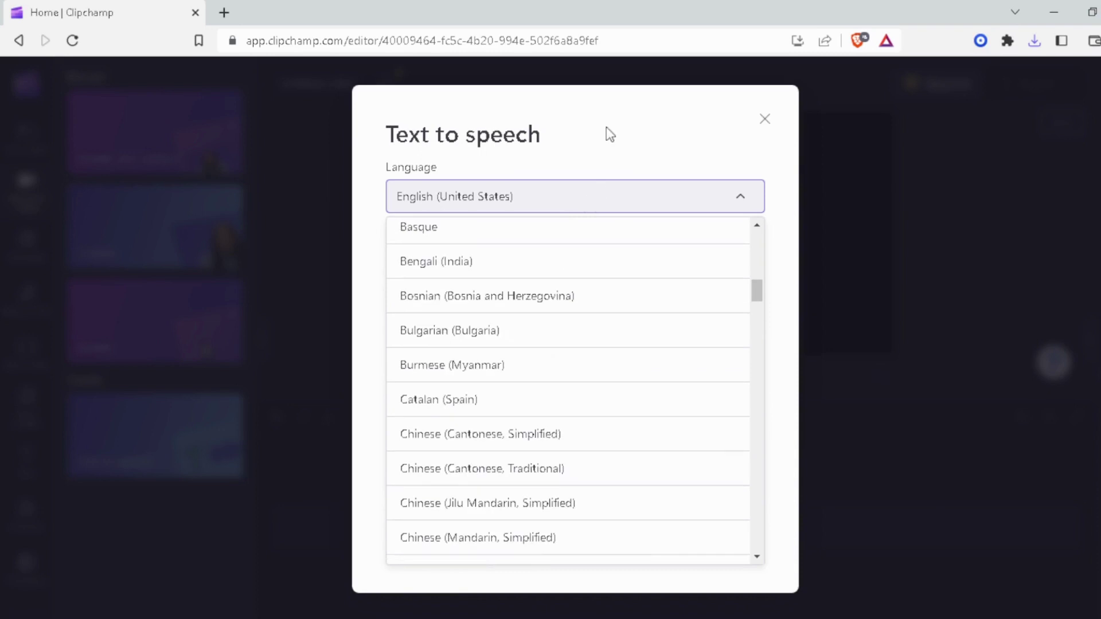
left_click(607, 151)
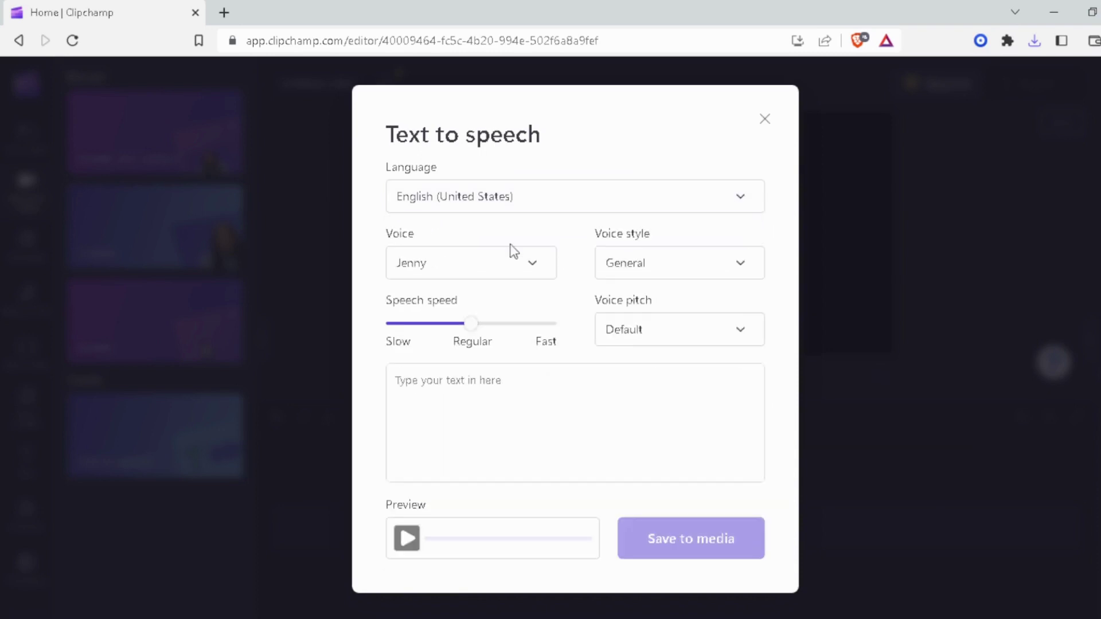
left_click(499, 274)
scroll(457, 389, "down", 3)
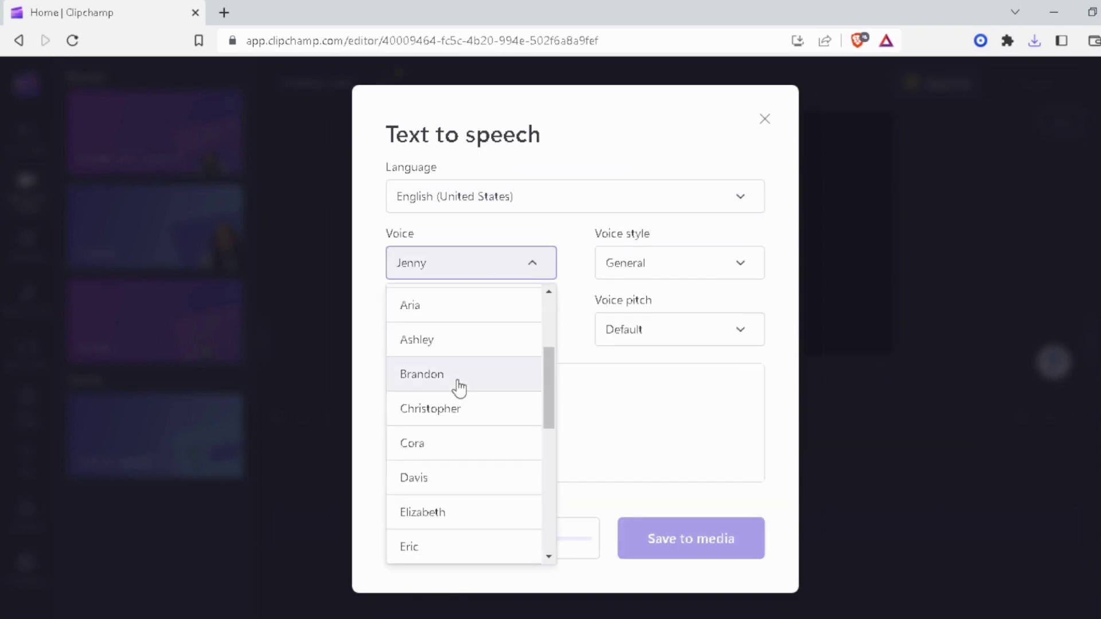
scroll(458, 388, "down", 3)
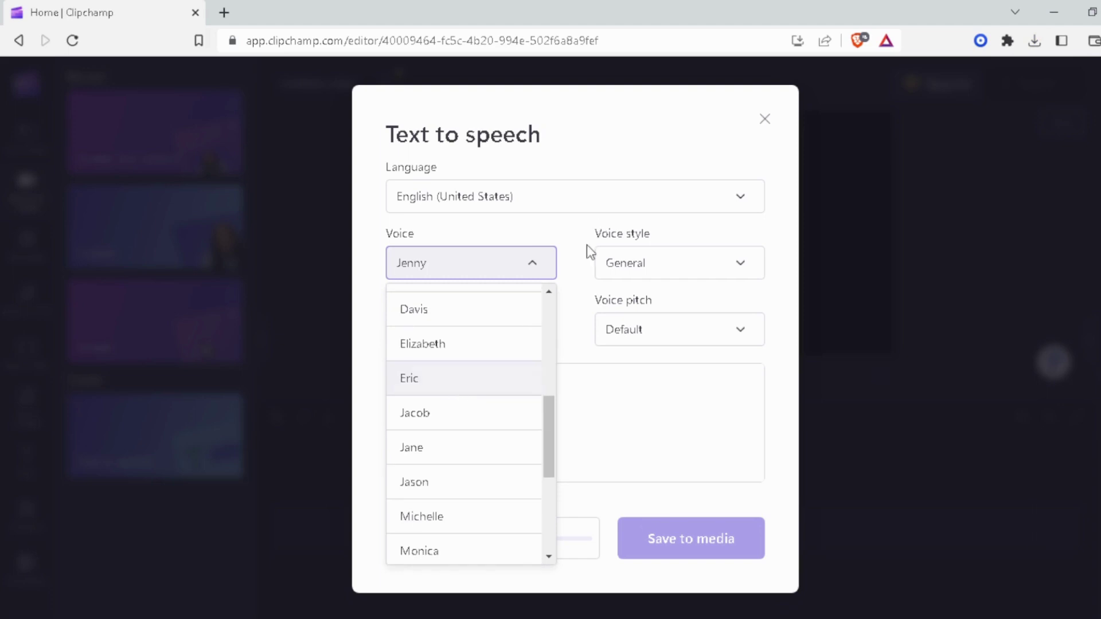
left_click(748, 269)
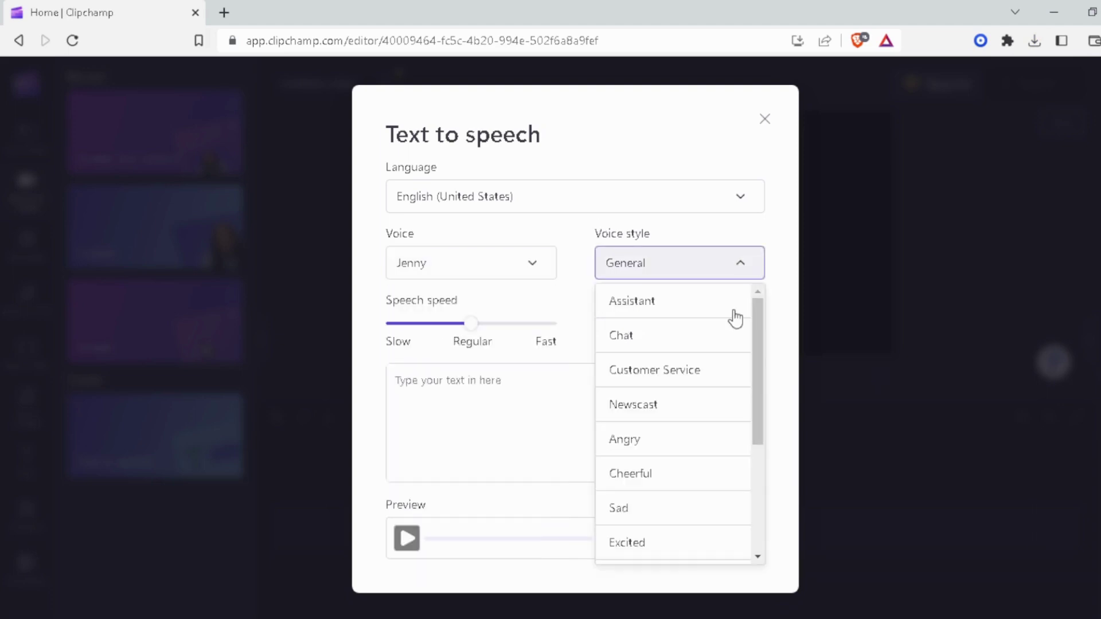
scroll(735, 319, "down", 3)
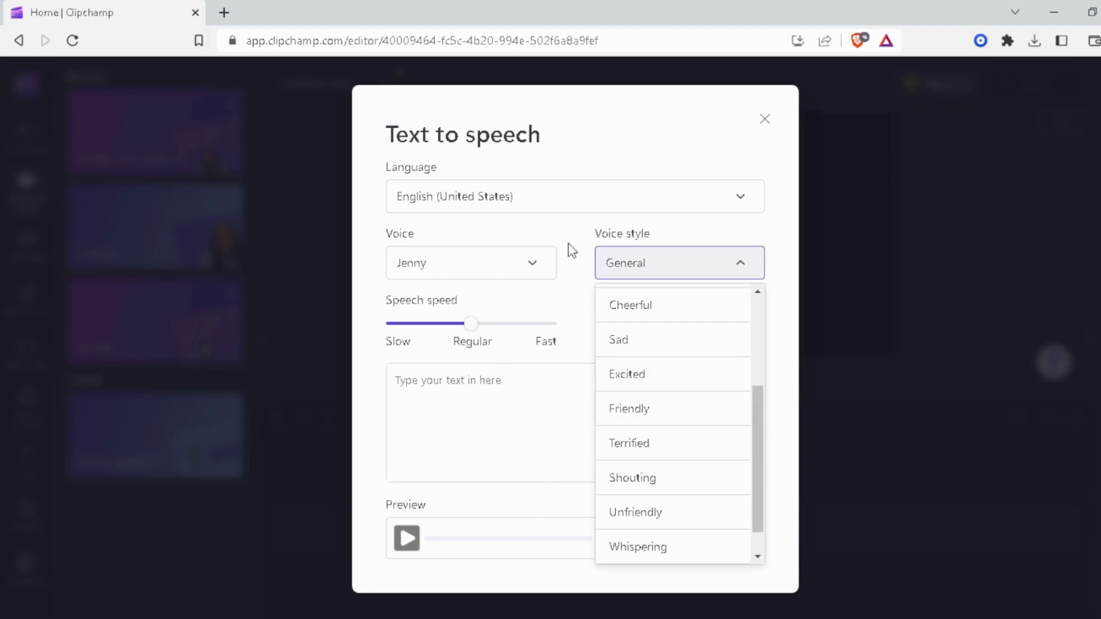
left_click(500, 337)
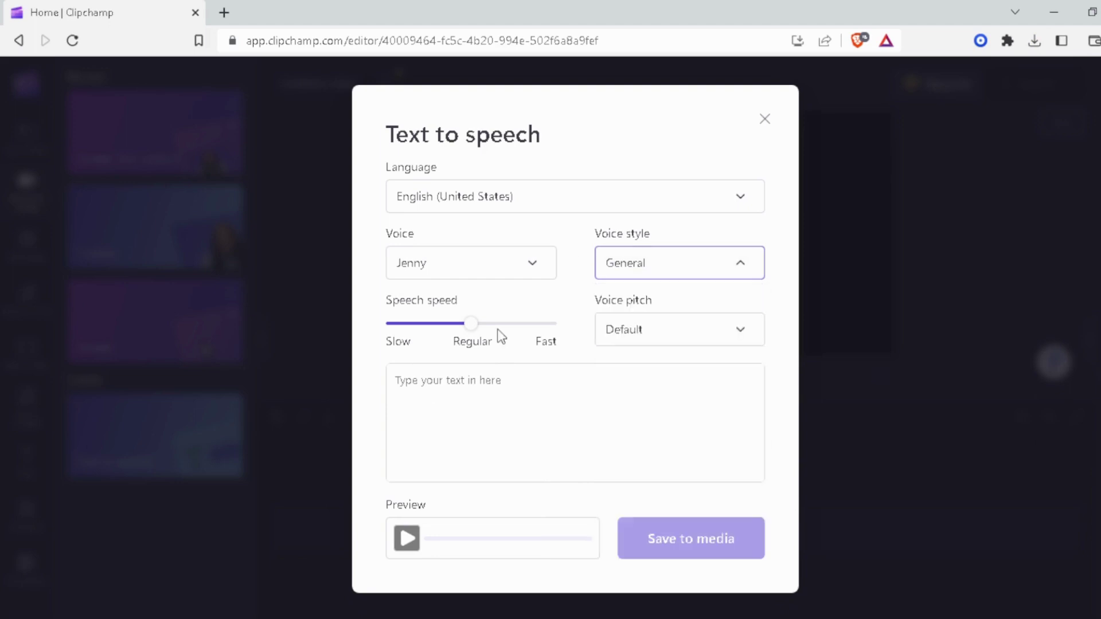
left_click(742, 341)
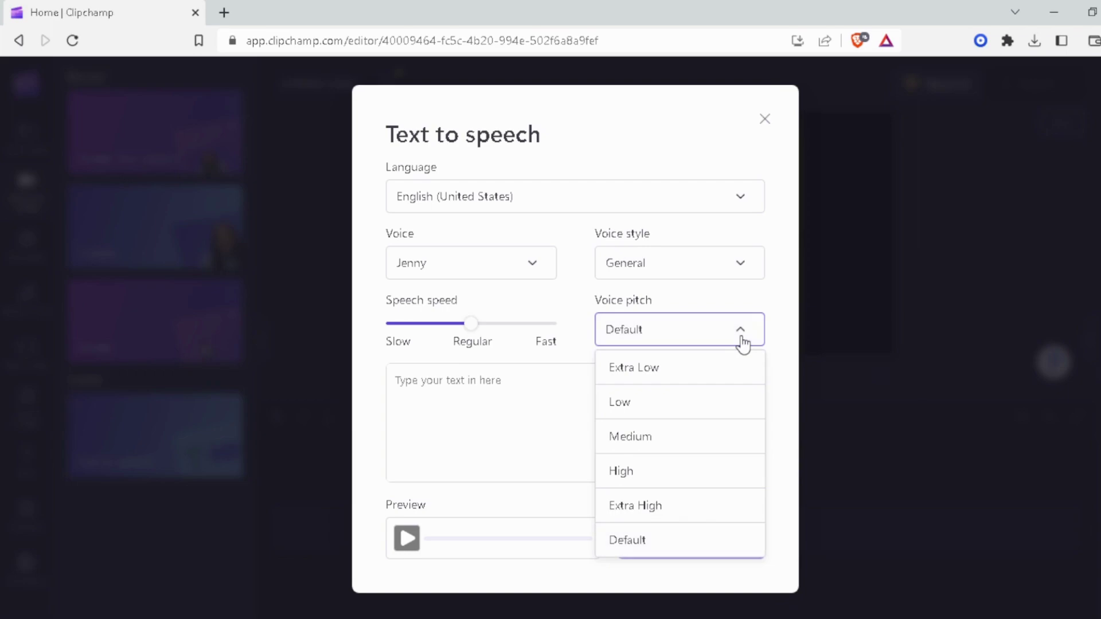
left_click(742, 342)
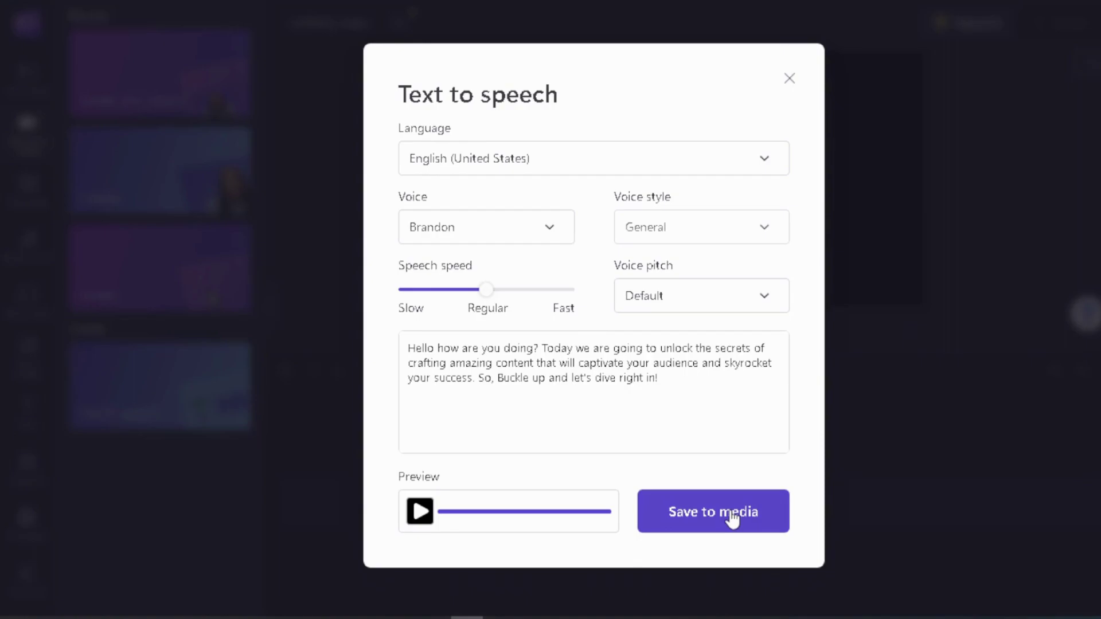
- Save the Brandon voiceover to the media library as a 0:13 audio clip
left_click(732, 517)
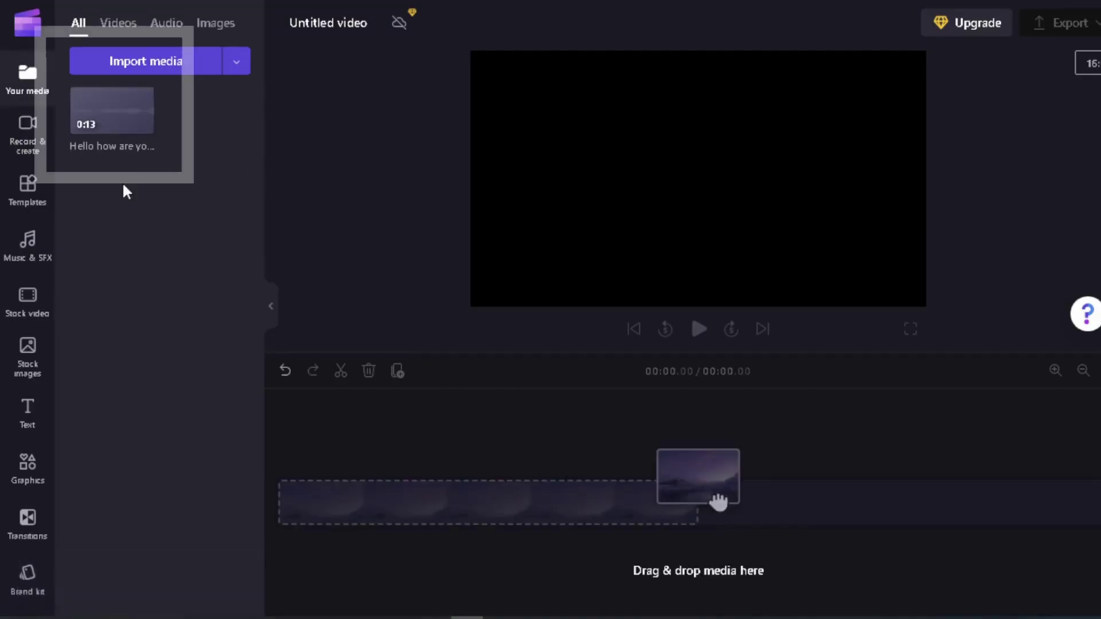
- Place the 0:13 voiceover clip on the timeline and export the project at 480p
mouse_move(144, 124)
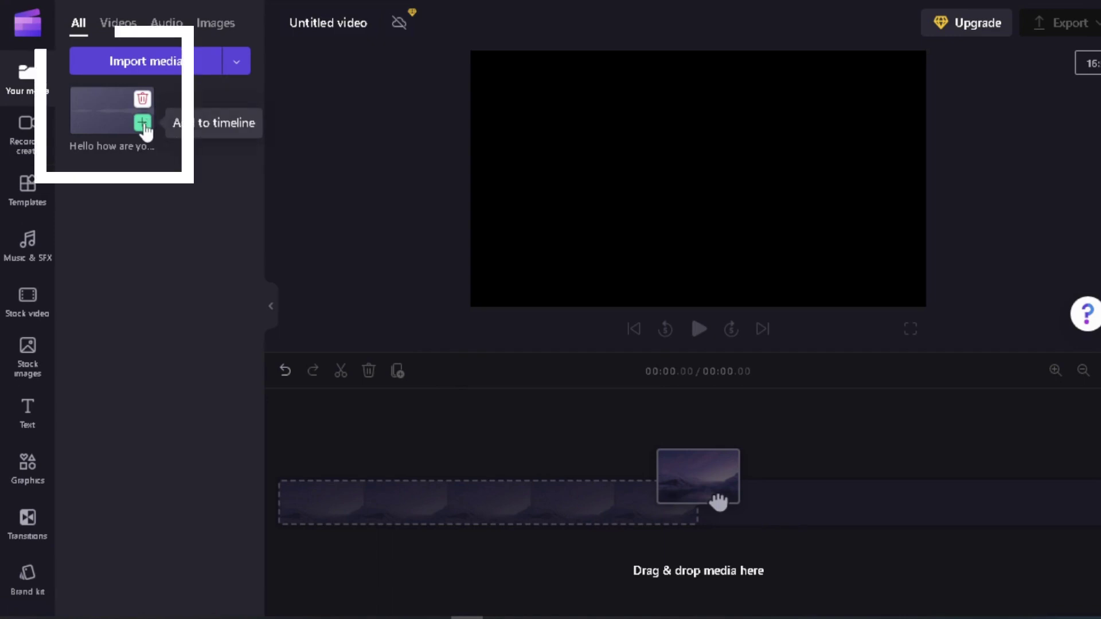
left_click(143, 125)
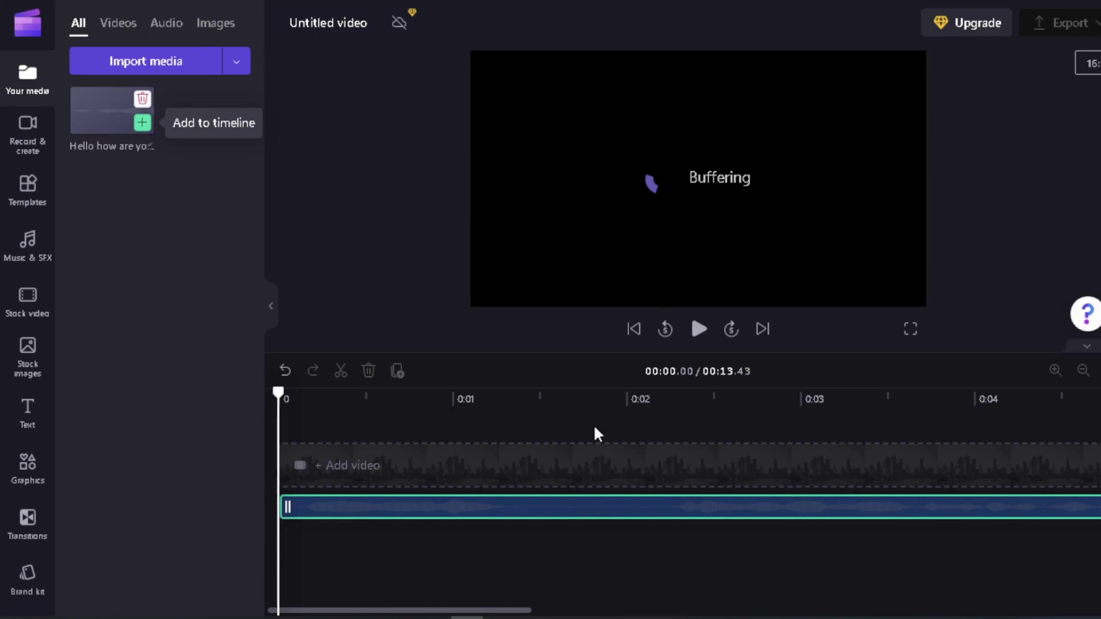
left_click(1094, 29)
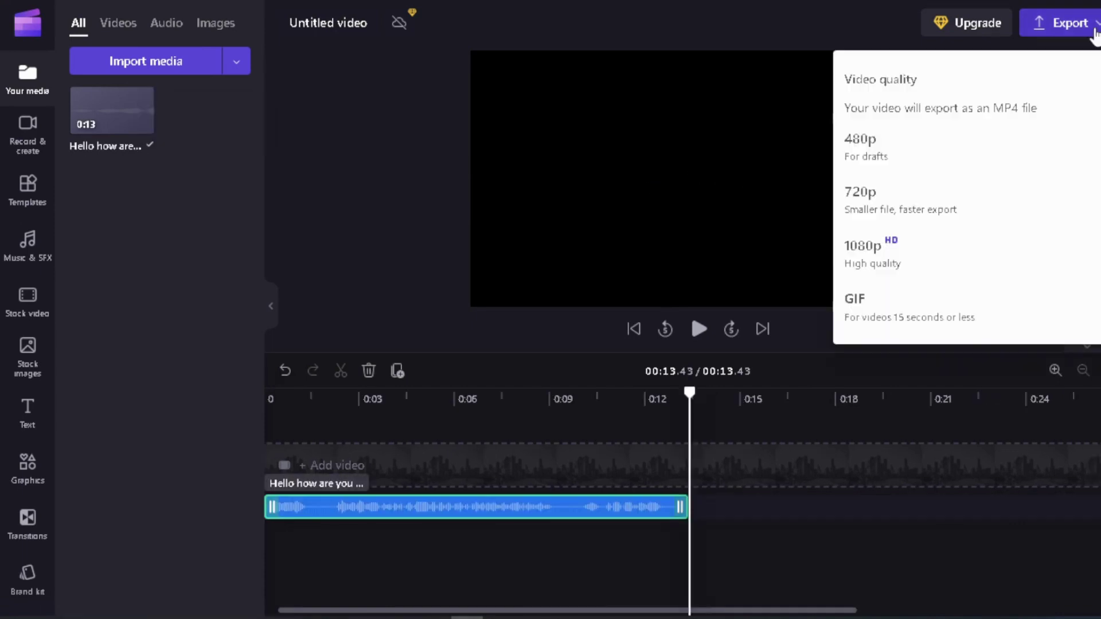
left_click(883, 147)
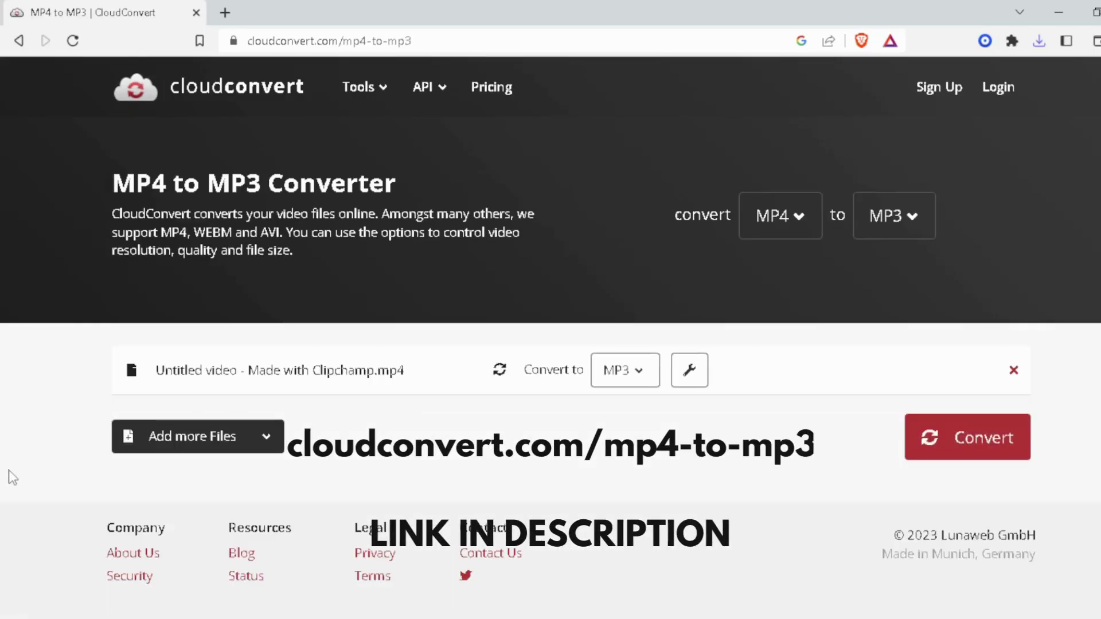
- Convert 'Untitled video - Made with Clipchamp.mp4' to MP3, preview it, and download the MP3
left_click(971, 440)
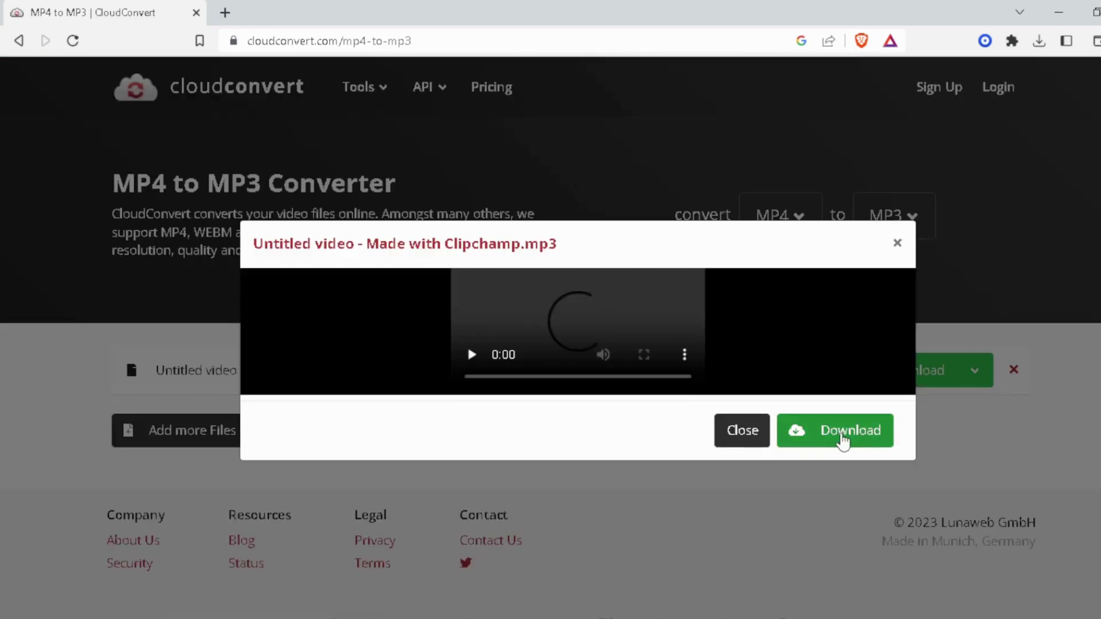
left_click(473, 373)
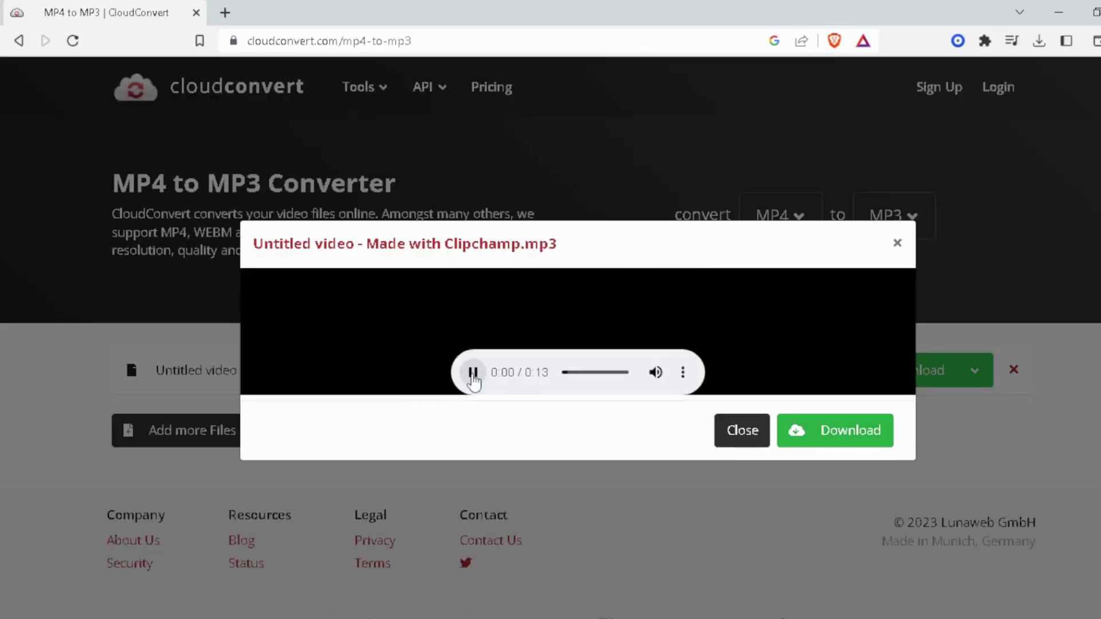
left_click(472, 374)
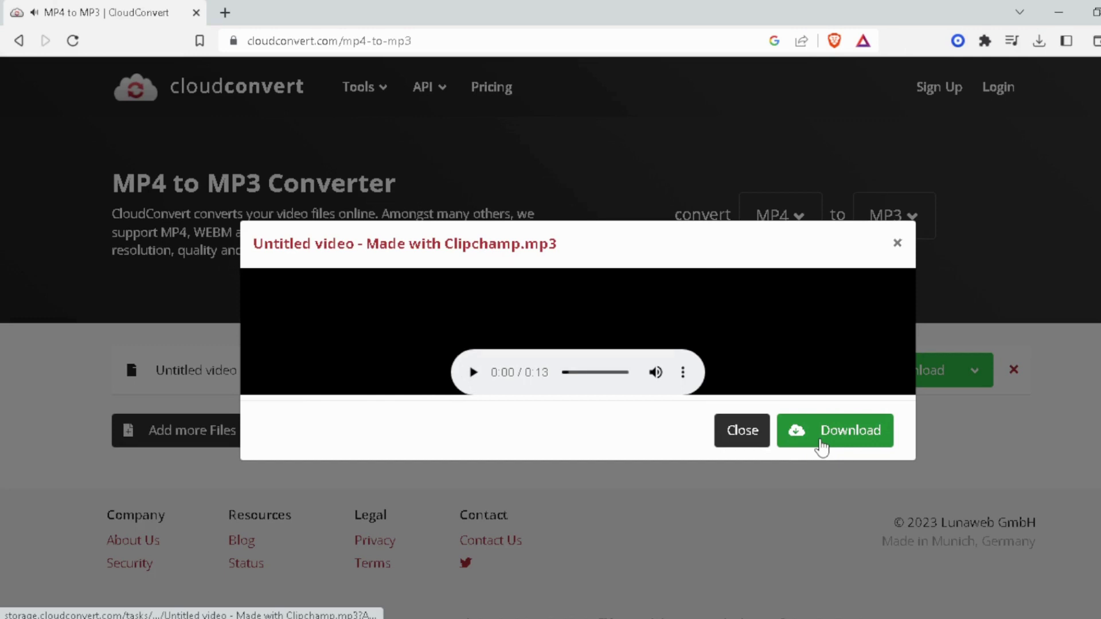
left_click(822, 447)
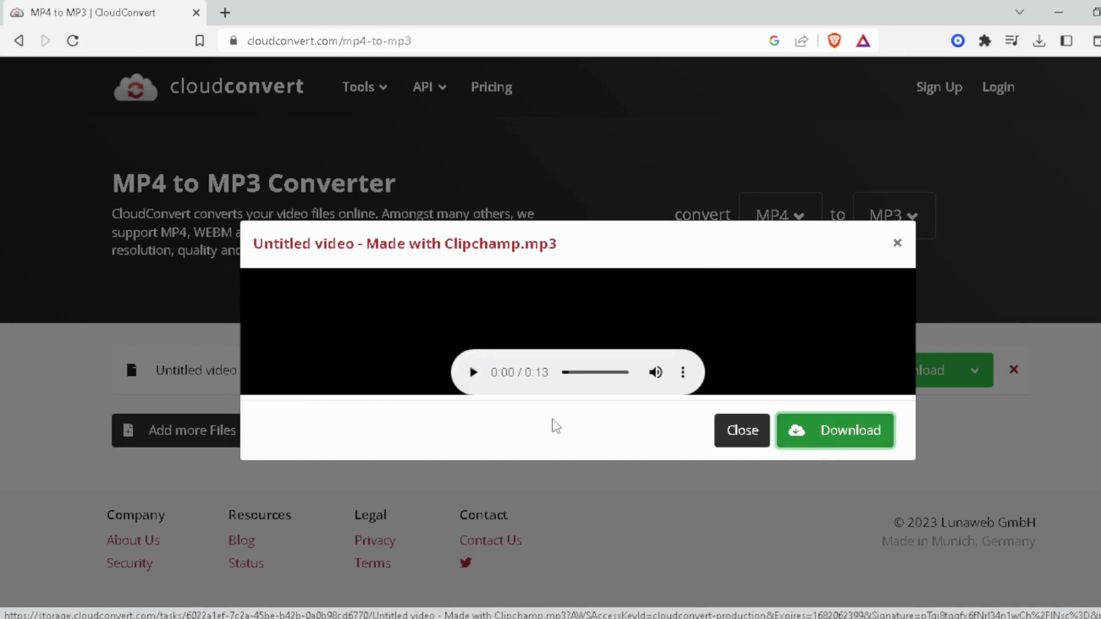